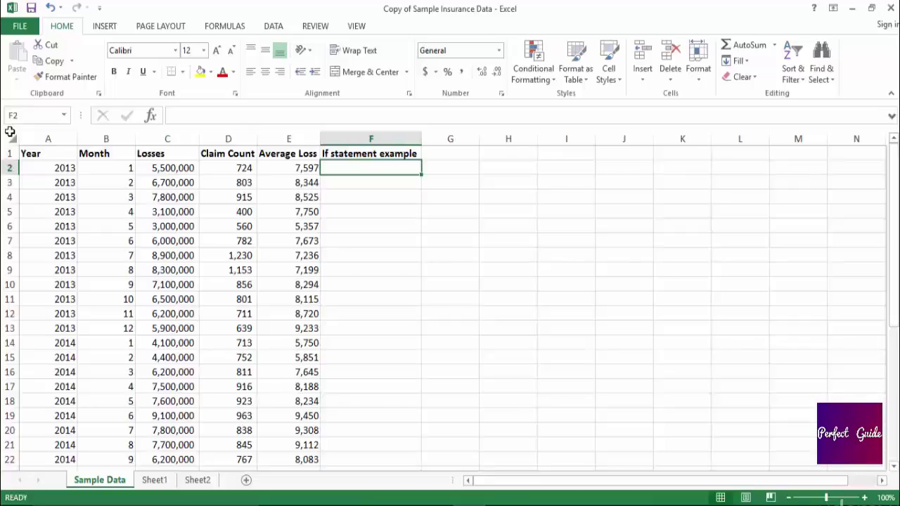
- Enter =IF(A2=2014,E2,"Not 2014") in F2
text(=i)
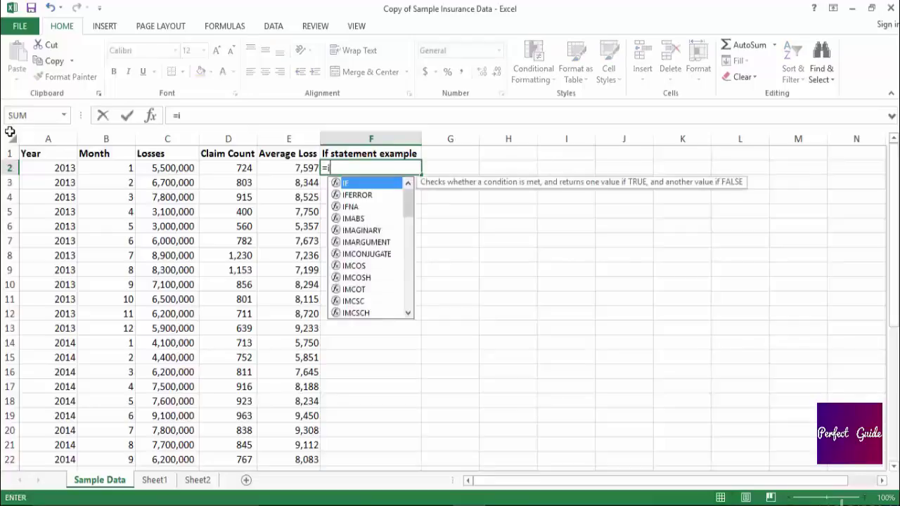
text(f()
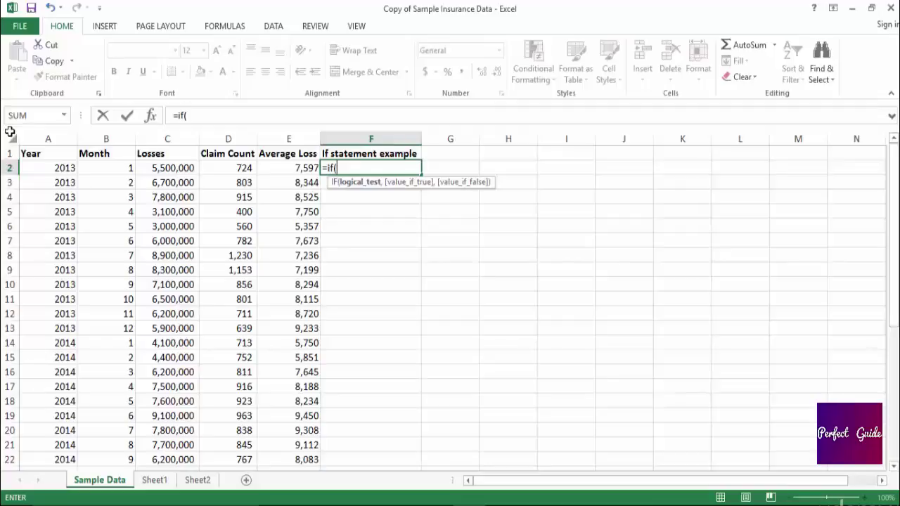
key(Left)
key(Left)
key(Left)
key(Left)
key(Left)
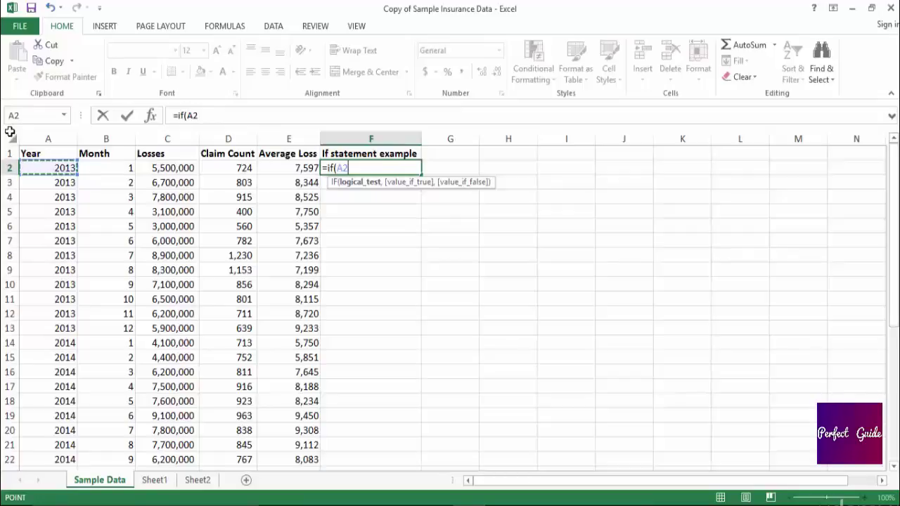
text(=)
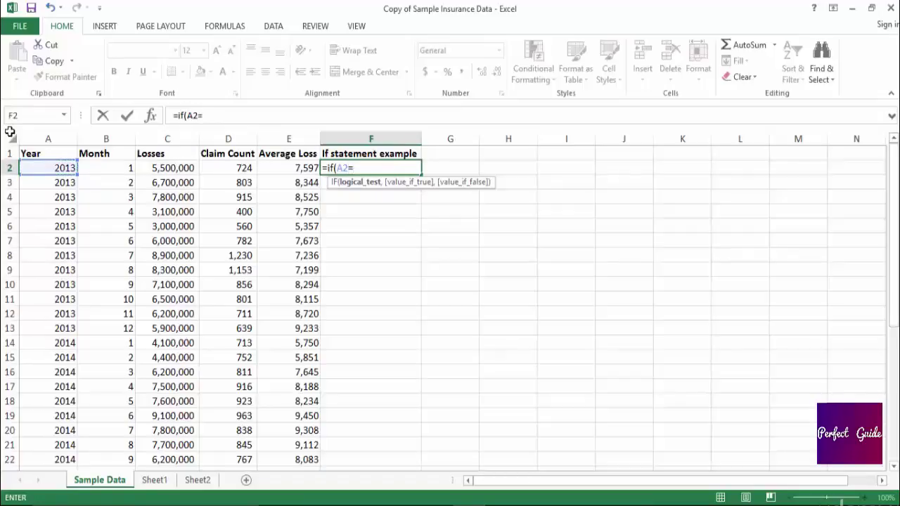
text(2014)
text(,)
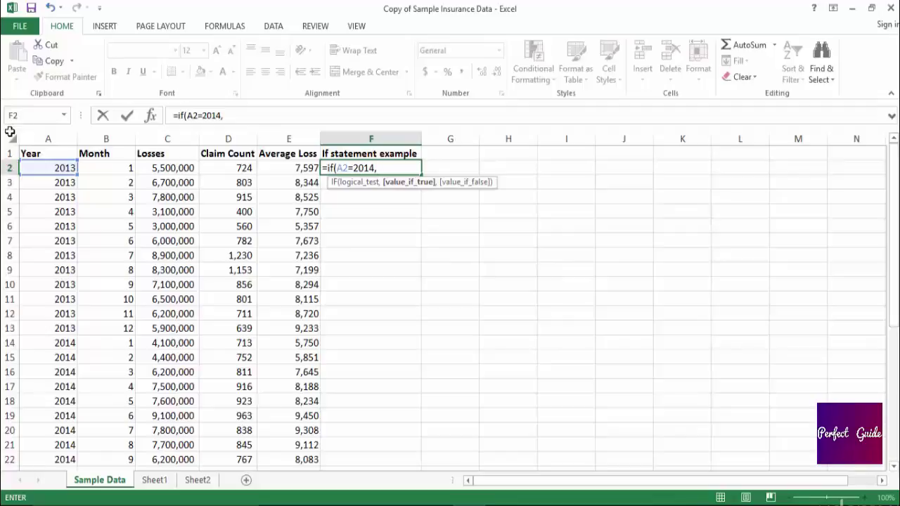
key(Left)
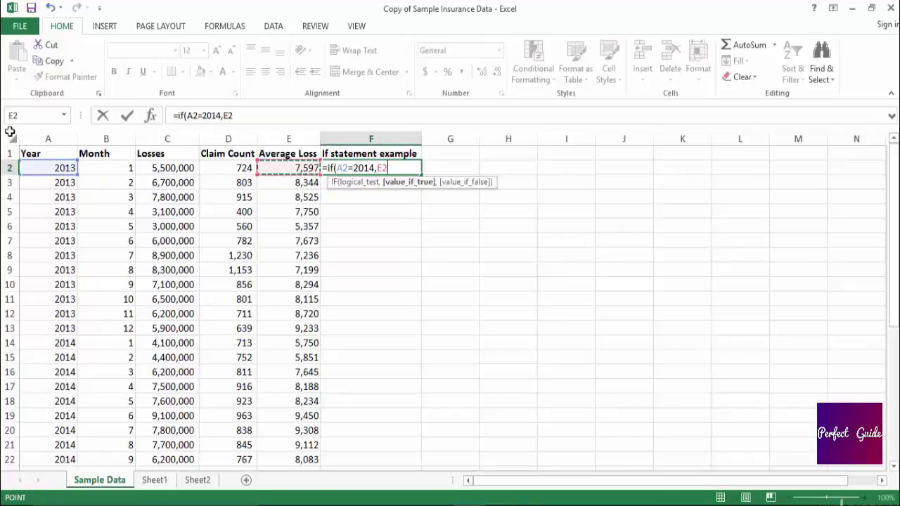
text(,)
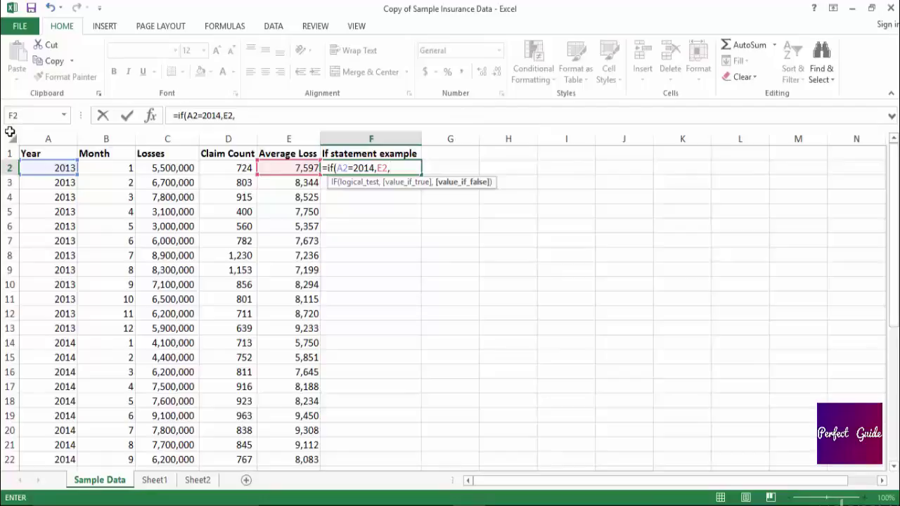
text("Not 2014")
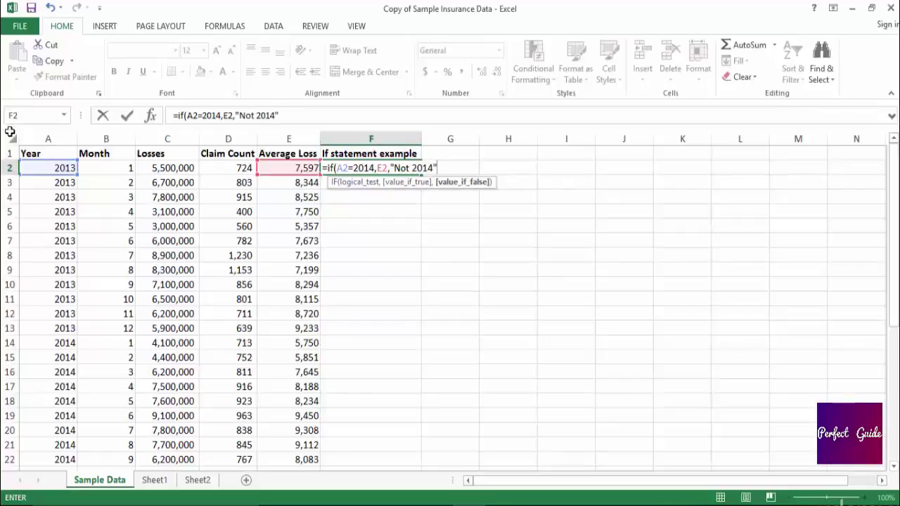
text())
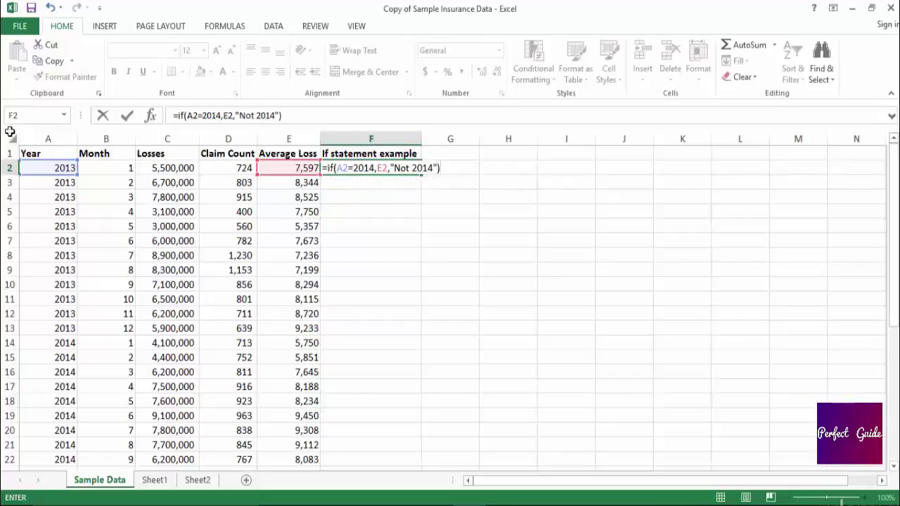
key(Return)
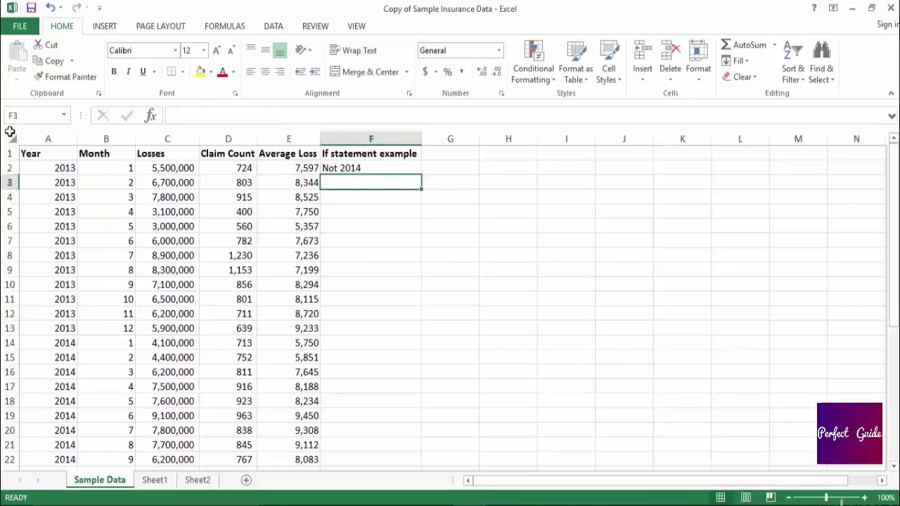
- Fill the IF formula from F2 down the whole of column F
key(Up)
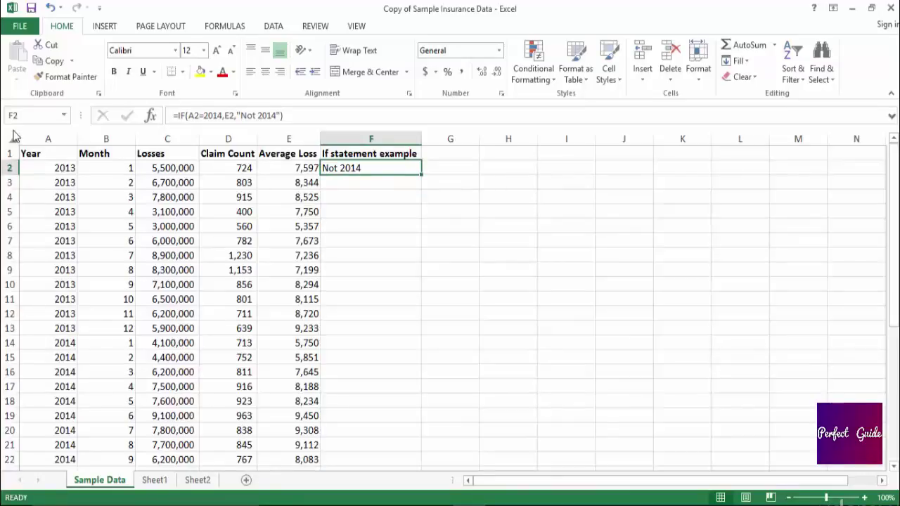
double_click(422, 175)
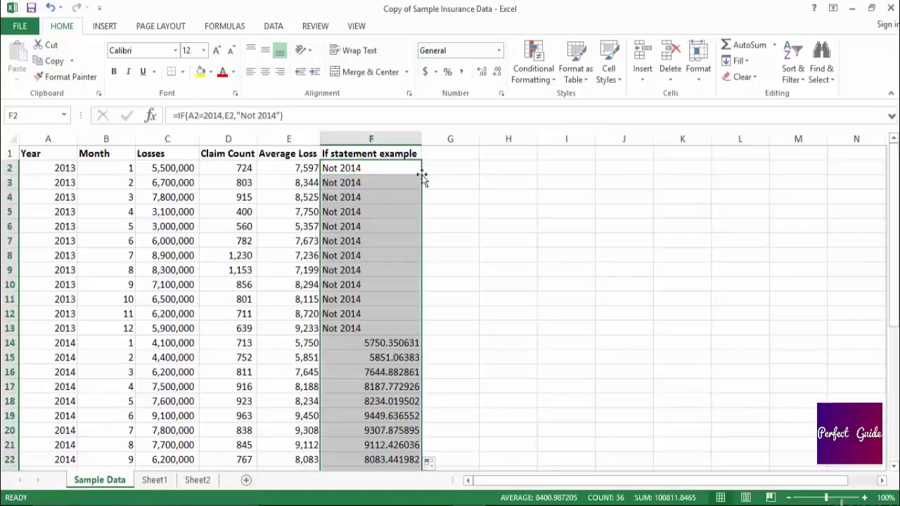
key(Left)
key(Right)
key(Down)
key(Down)
key(Down)
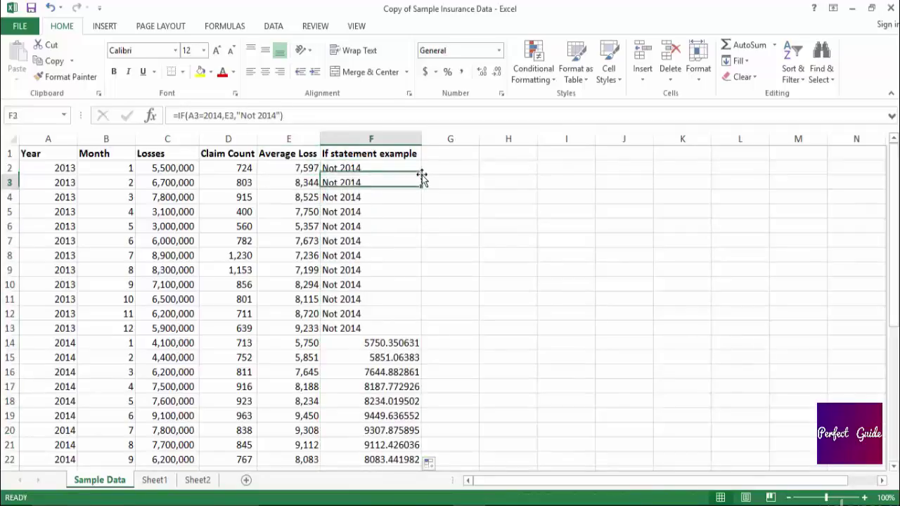
- Check column F results for the 2013, 2014 and 2015 rows, then return to F2
key(Down)
key(Down)
key(Down)
key(Down)
key(Down)
key(Down)
key(Down)
key(Down)
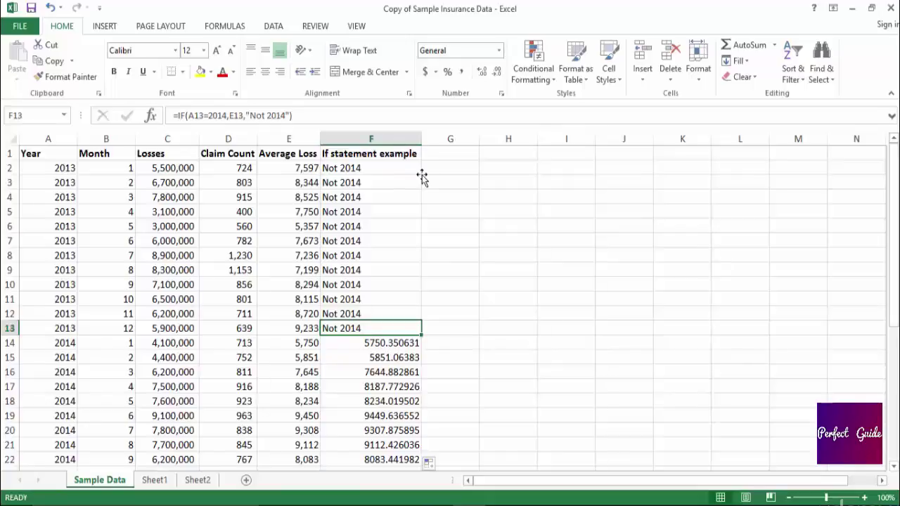
key(Down)
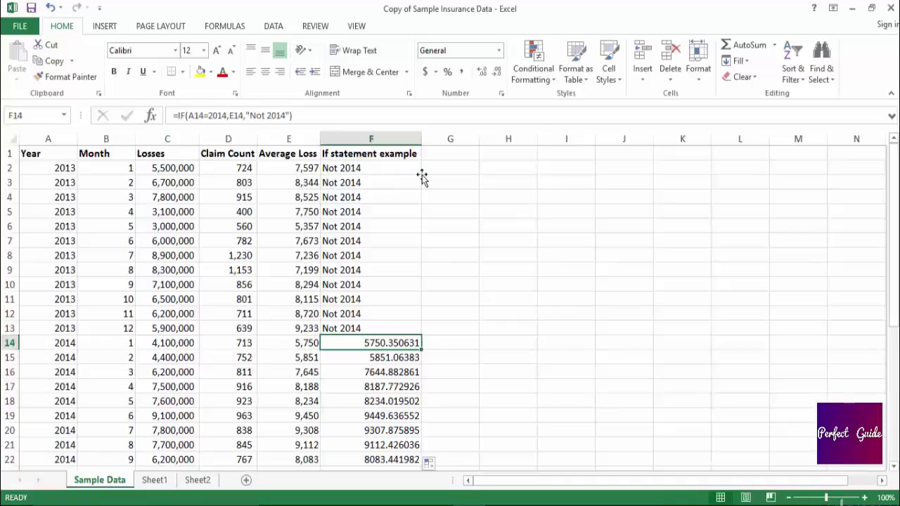
key(Down)
key(Down)
key(Down)
key(Down)
key(Down)
key(Down)
key(Down)
key(Down)
key(Down)
key(Down)
key(Down)
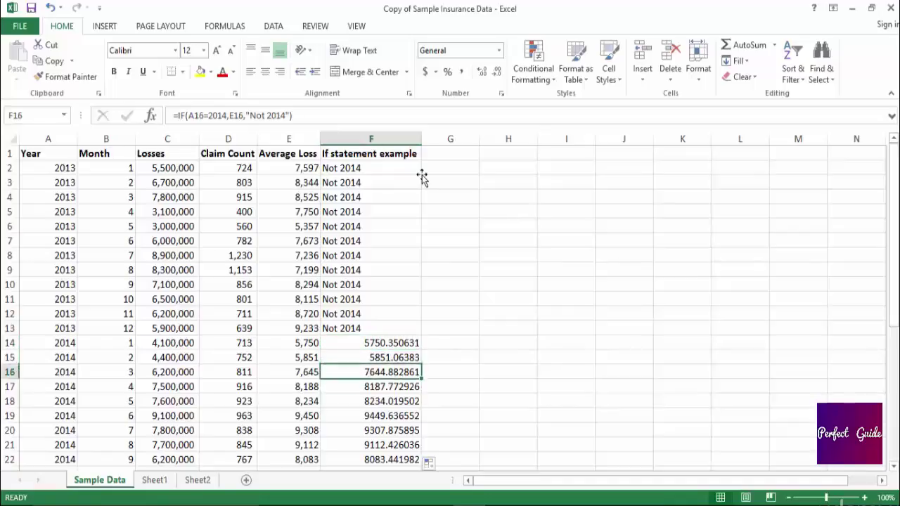
key(Down)
key(Down)
key(Down)
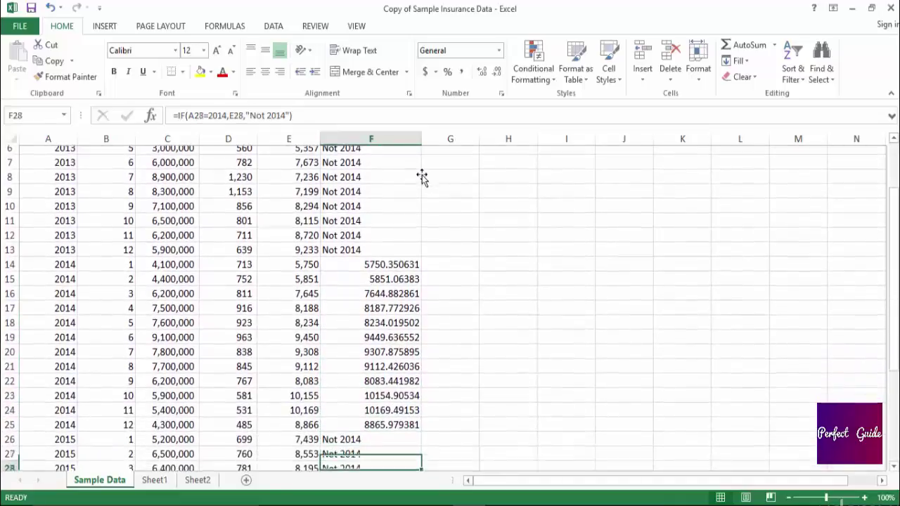
key(Up)
key(Up)
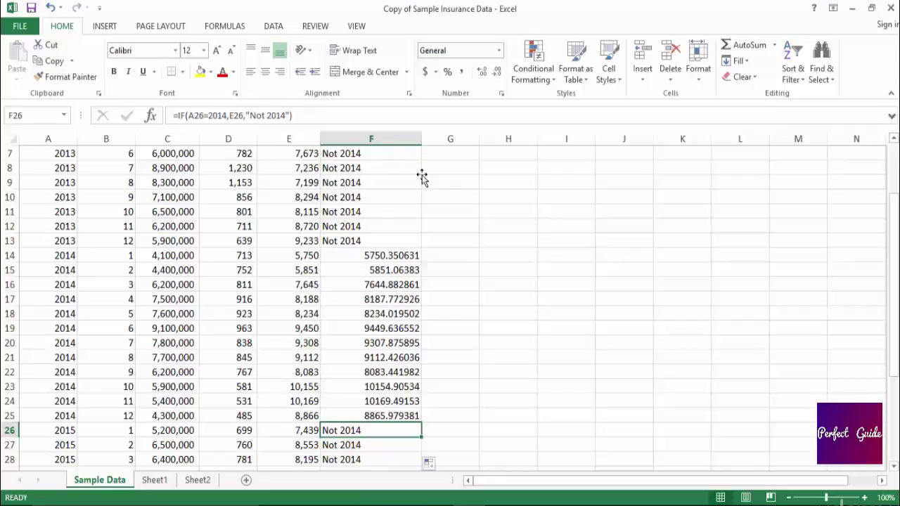
scroll(422, 175, up, 2)
click(421, 173)
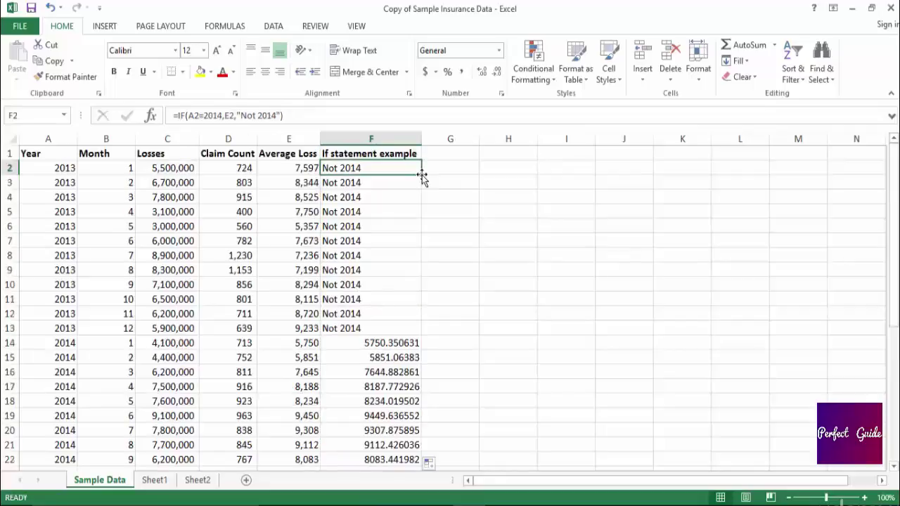